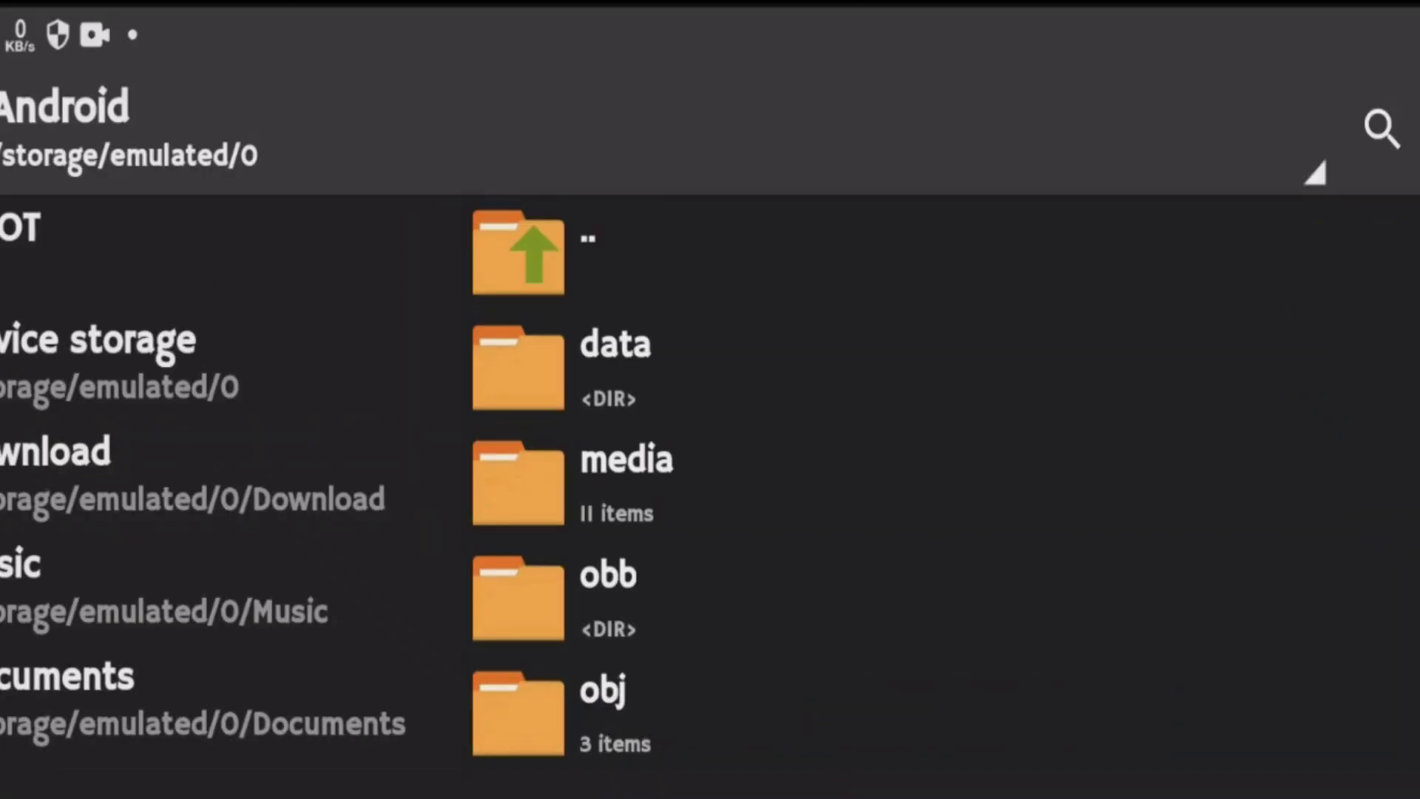
Step: Try opening the Android data and obb folders, returning to the Android folder each time
left_click(615, 366)
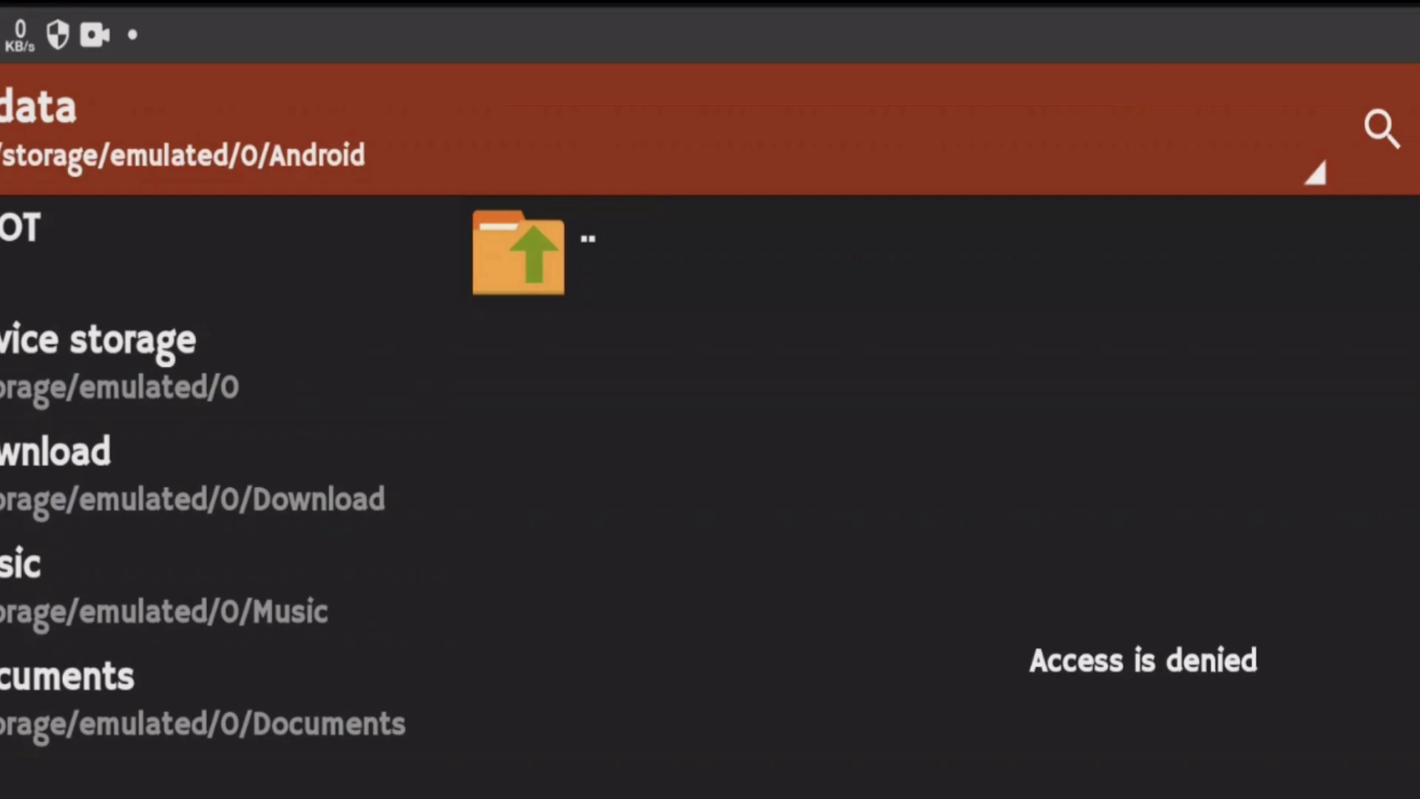
left_click(518, 253)
left_click(609, 597)
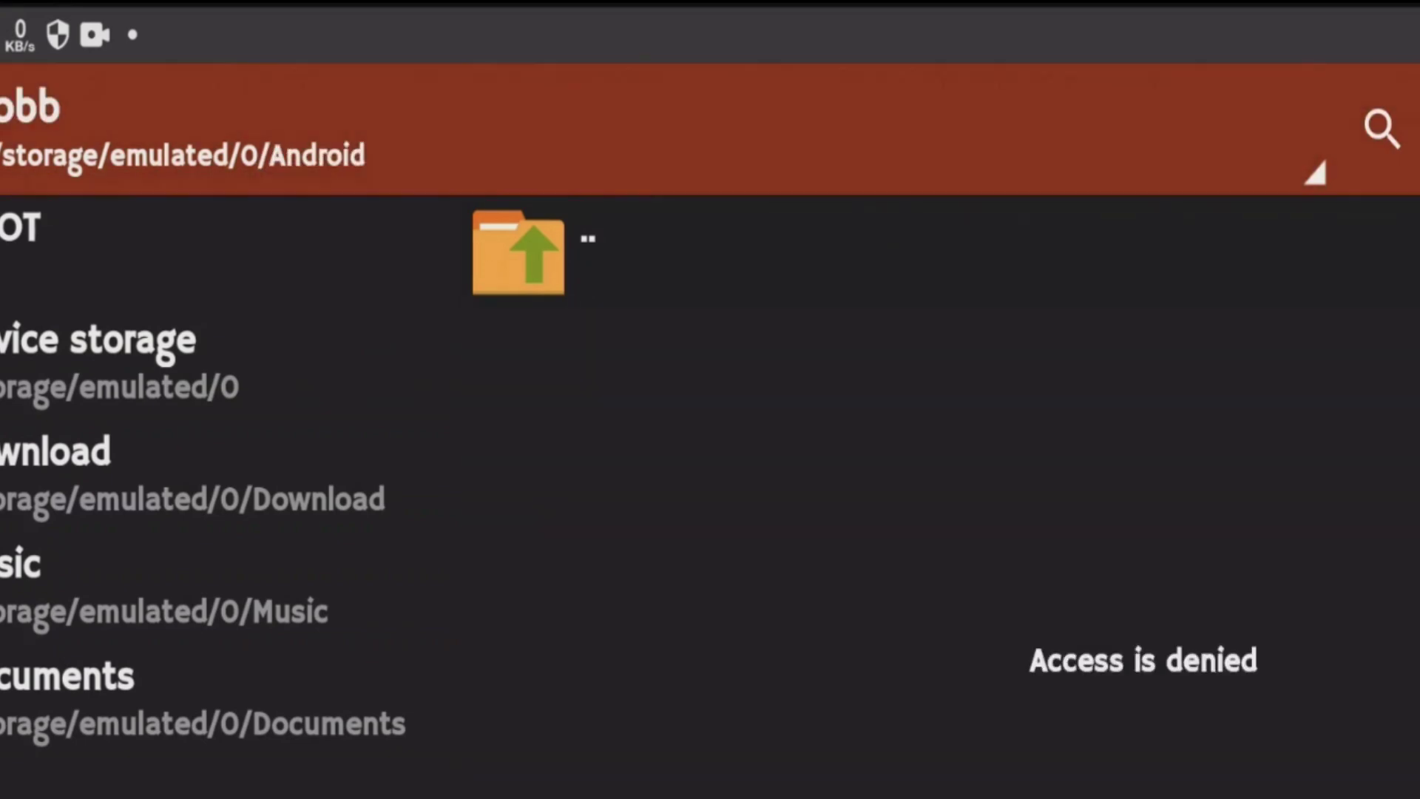
left_click(518, 253)
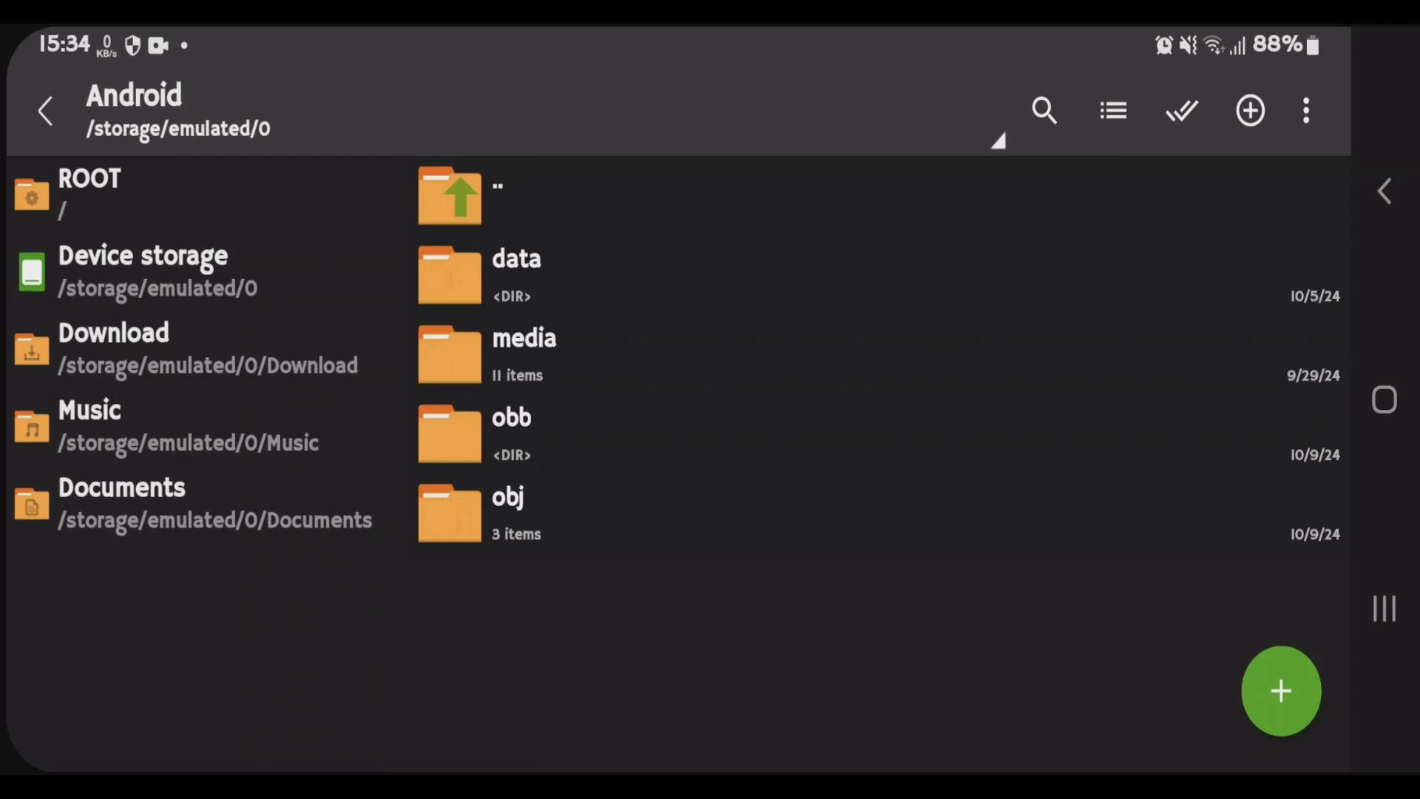
Step: Set ZArchiver's root access type to SU in the ROOT settings
left_click(1307, 110)
left_click(1107, 102)
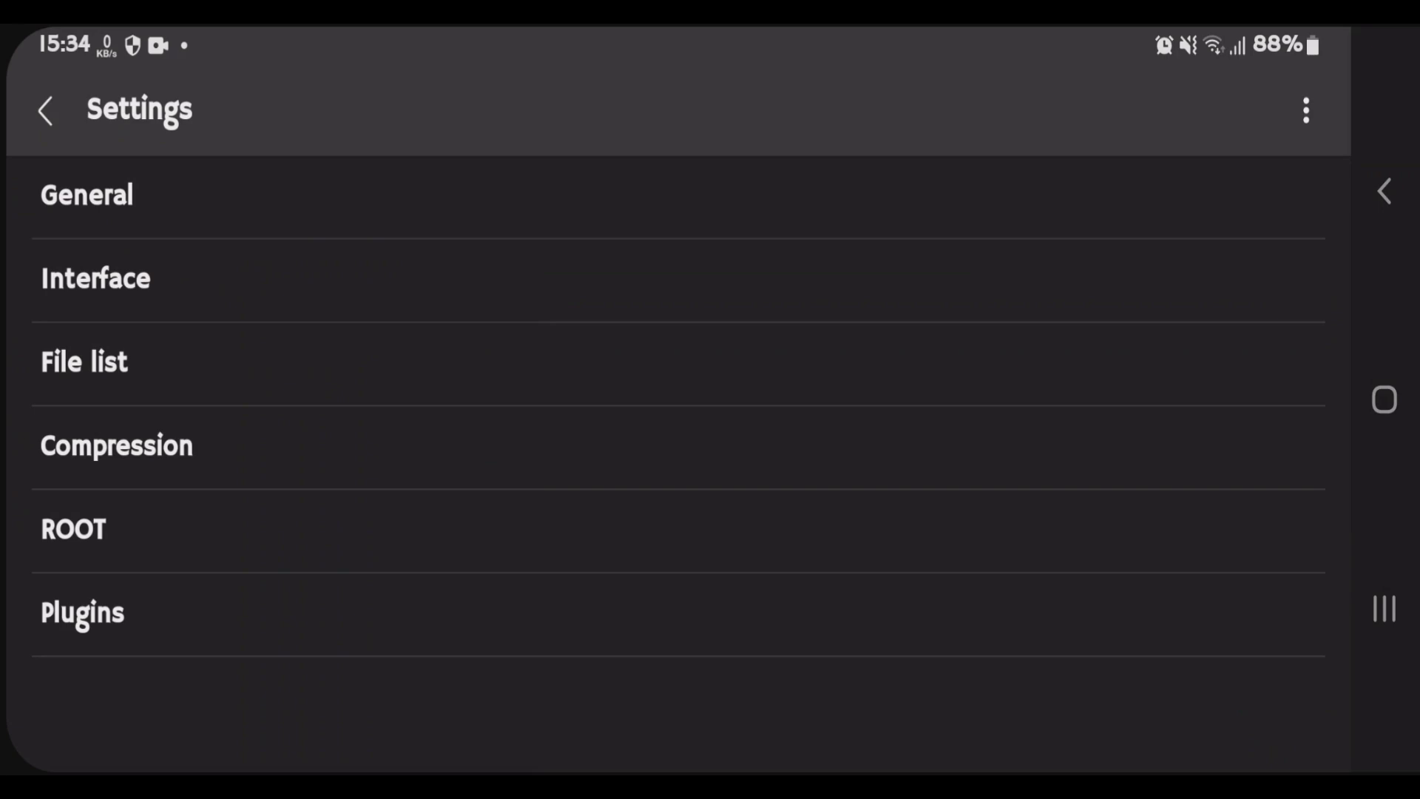
left_click(70, 527)
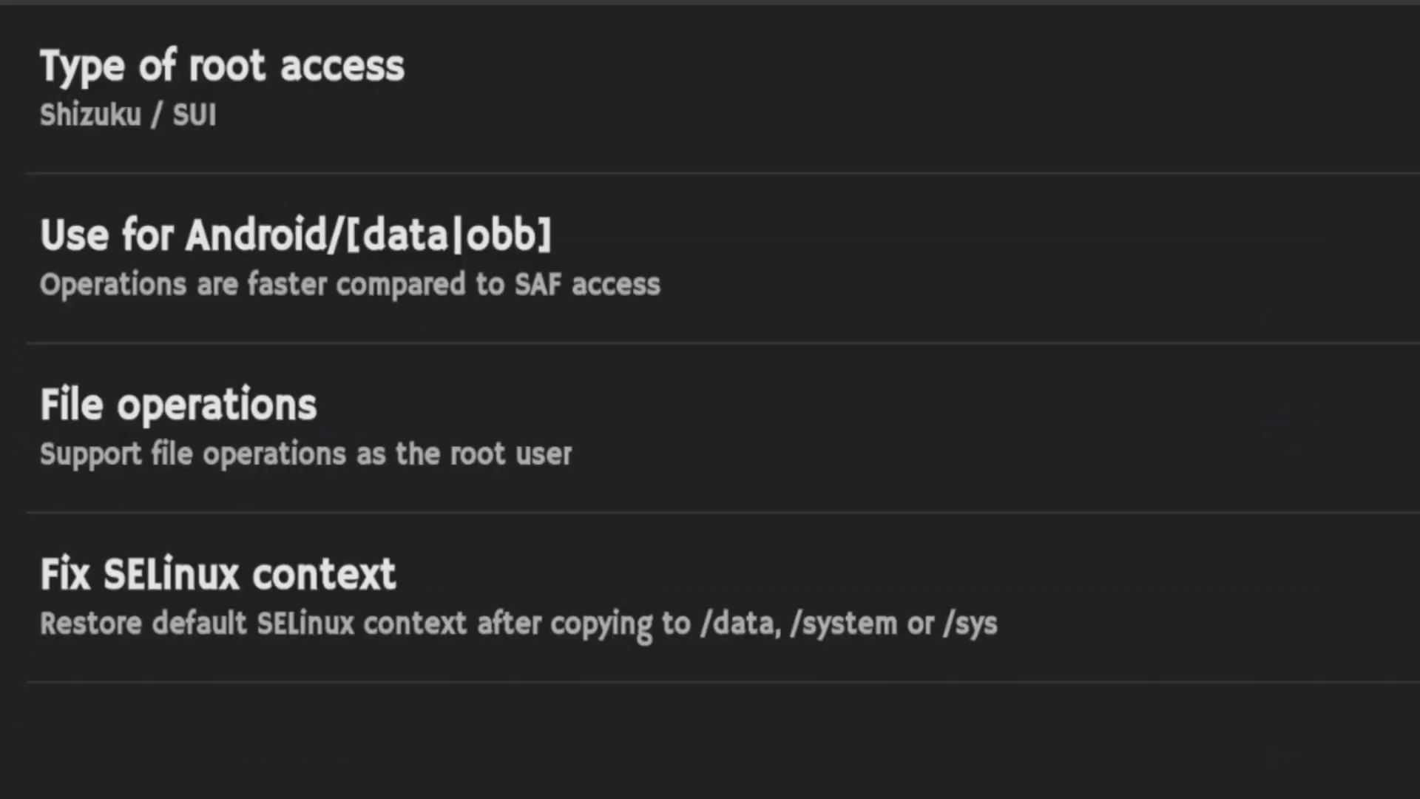
left_click(160, 209)
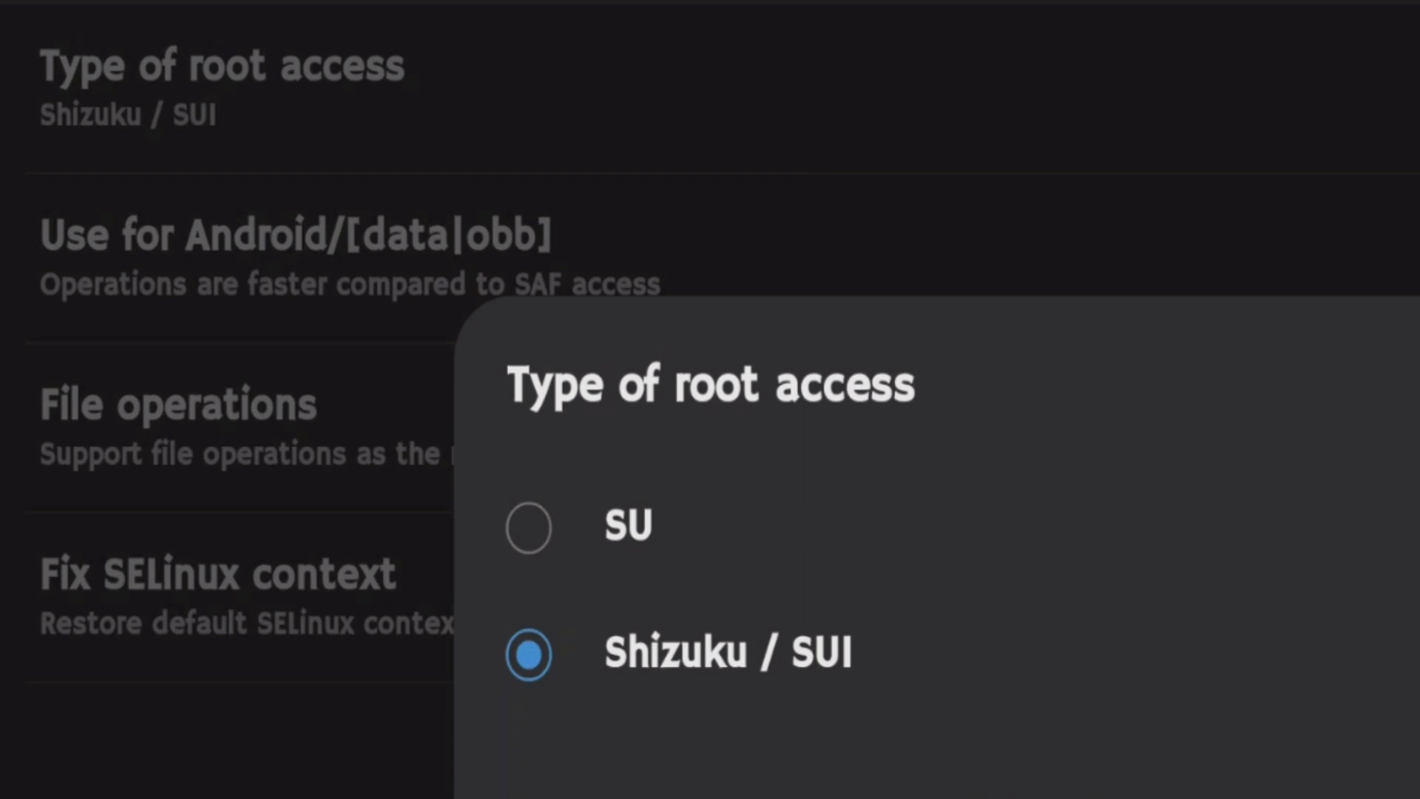
left_click(1212, 178)
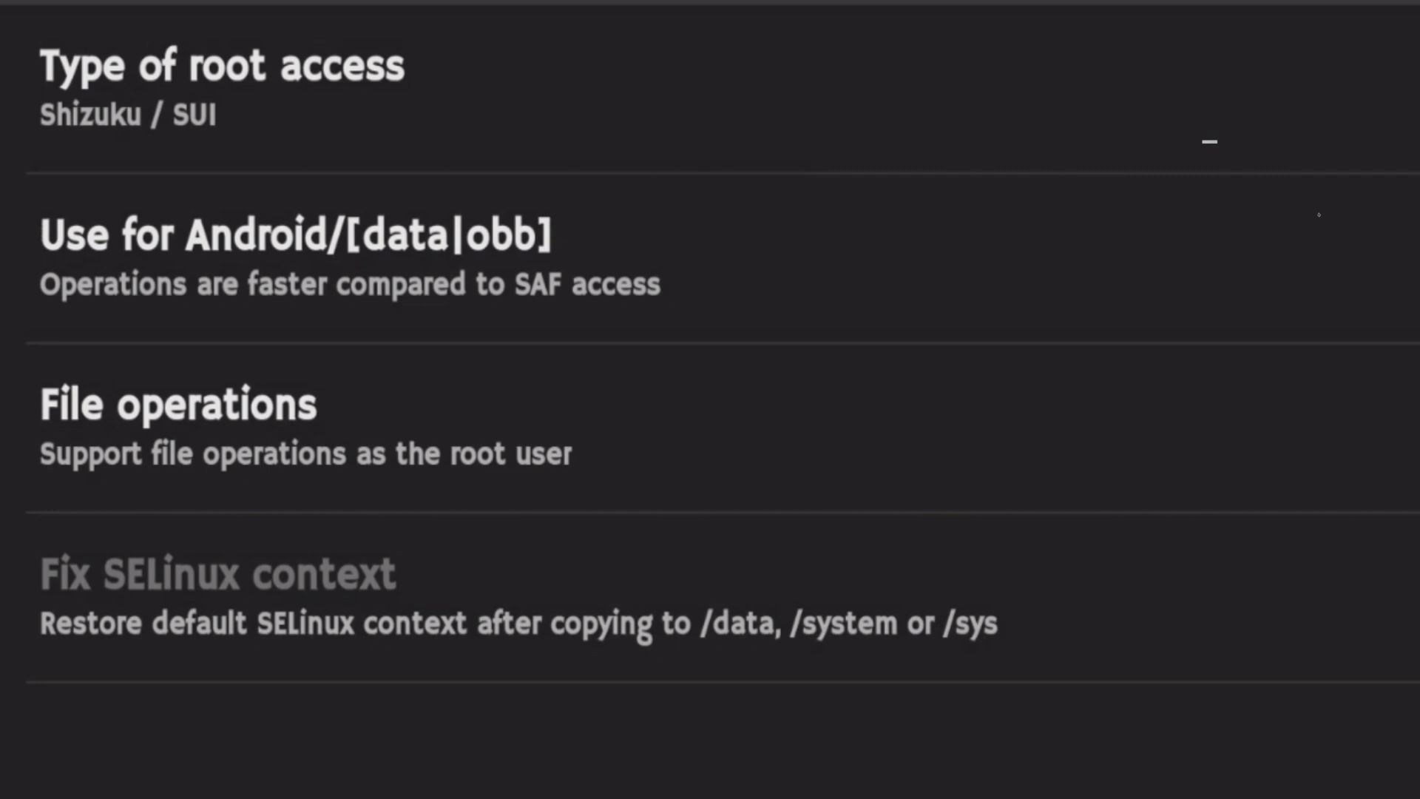
left_click(1227, 145)
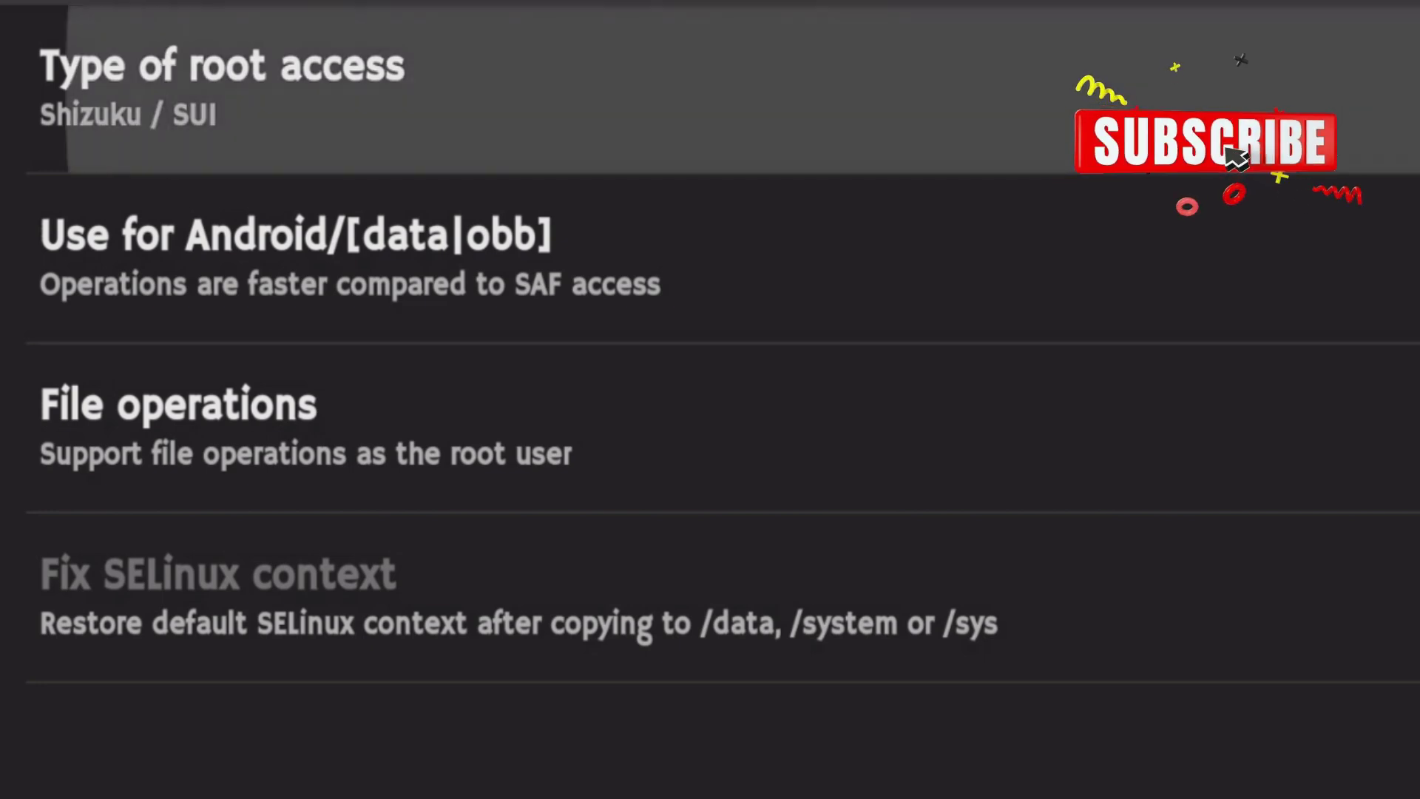
left_click(1018, 528)
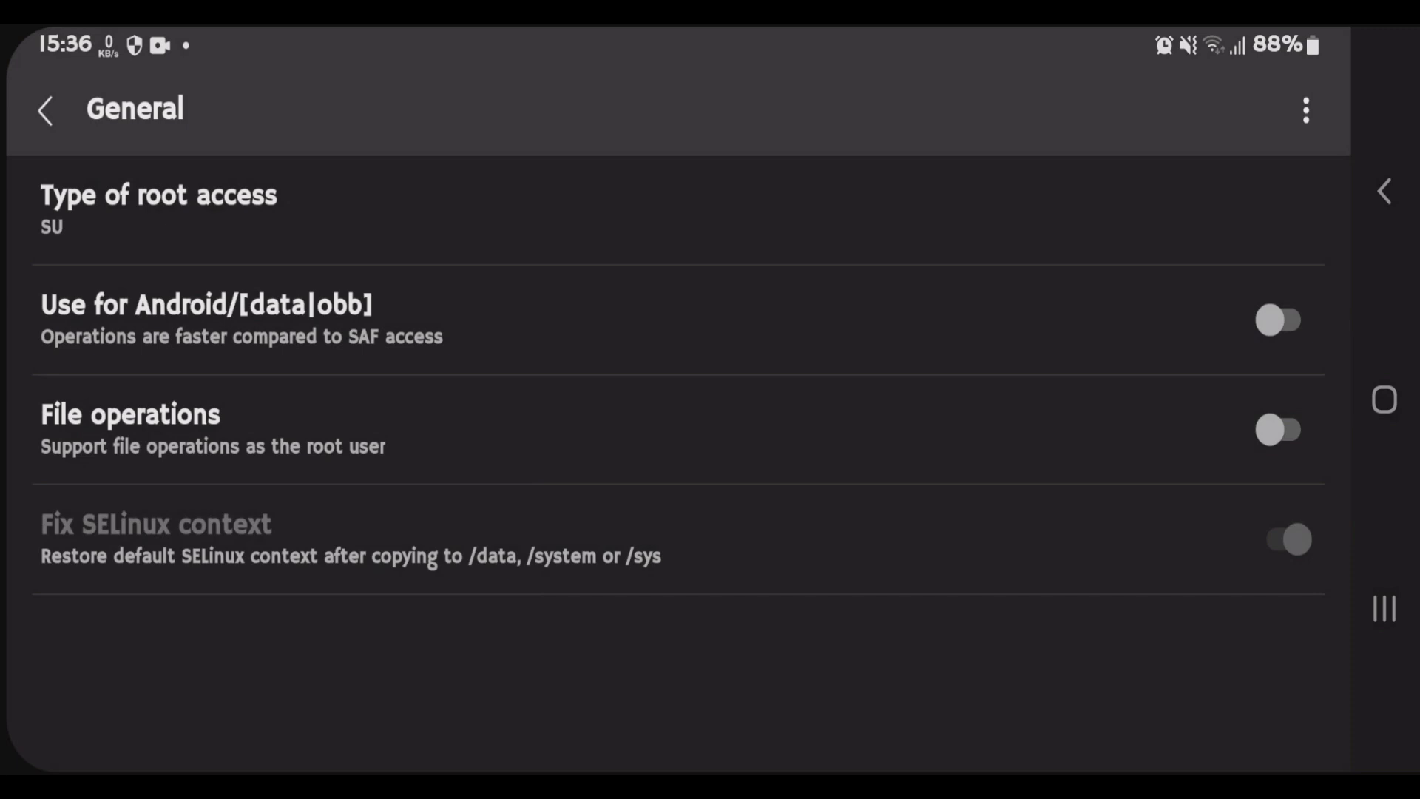
Step: Open the data folder to confirm access, then go back to the Android folder
left_click(45, 110)
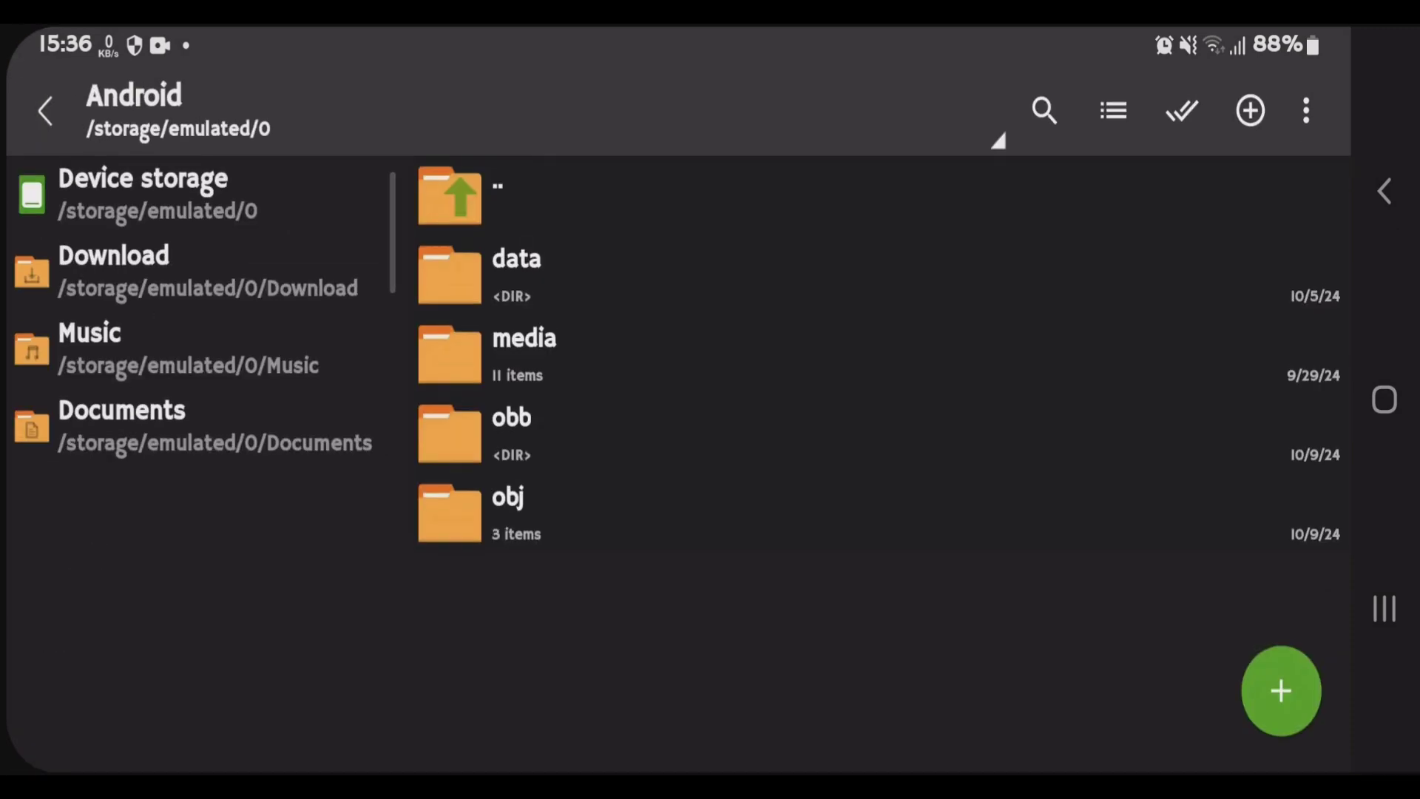
left_click(516, 266)
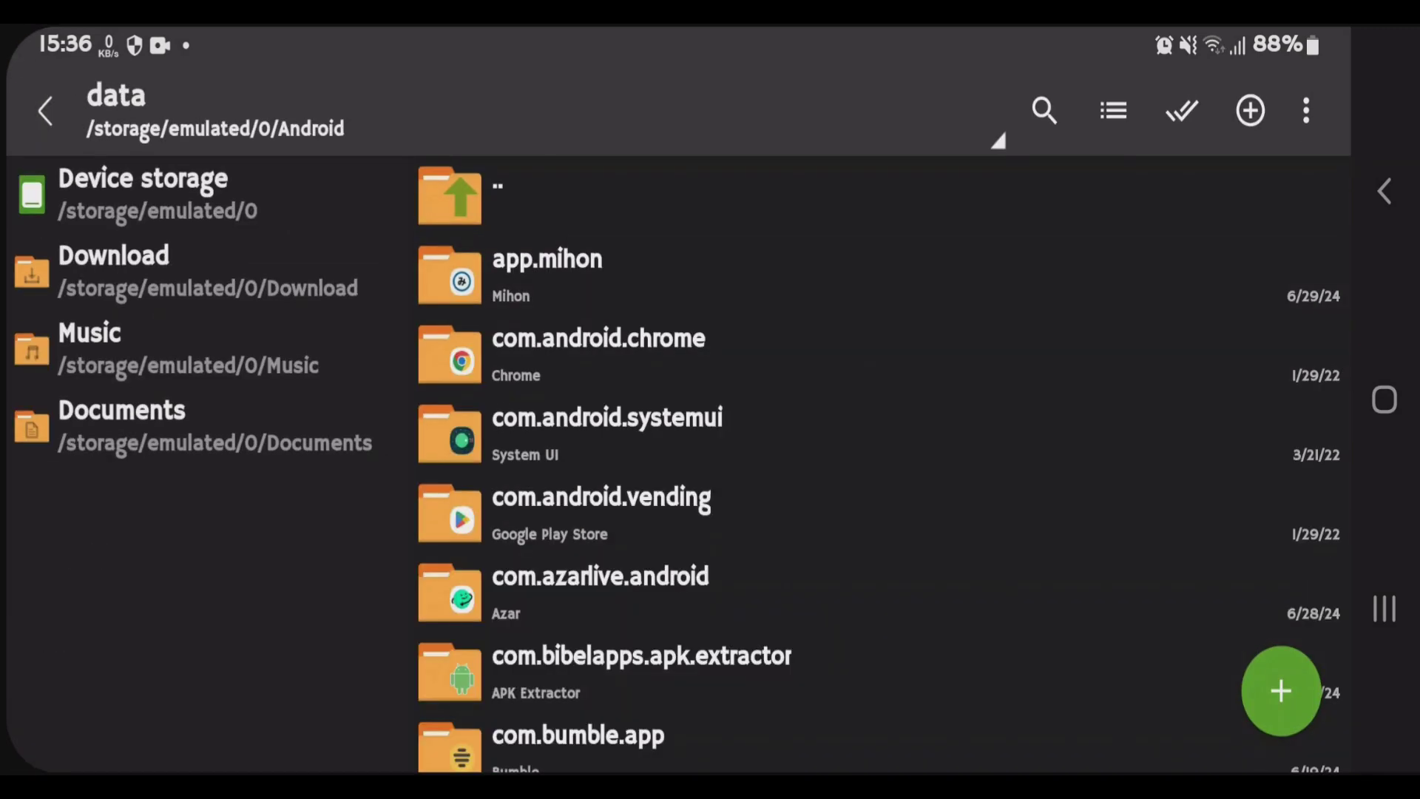
left_click(44, 111)
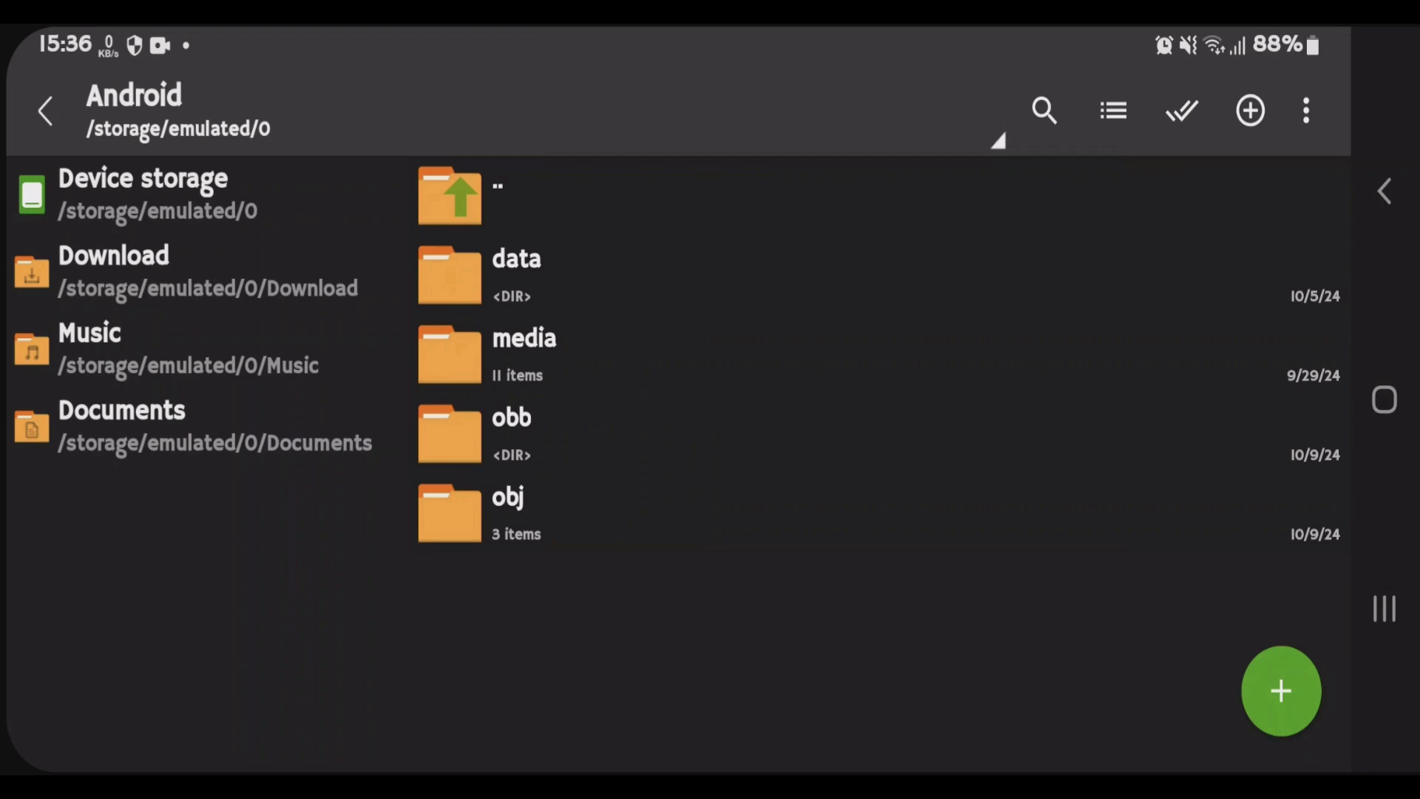
Step: Switch root access to Shizuku / SUI, enabling root for Android/[data|obb] and file operations
left_click(1307, 110)
left_click(1110, 102)
left_click(111, 558)
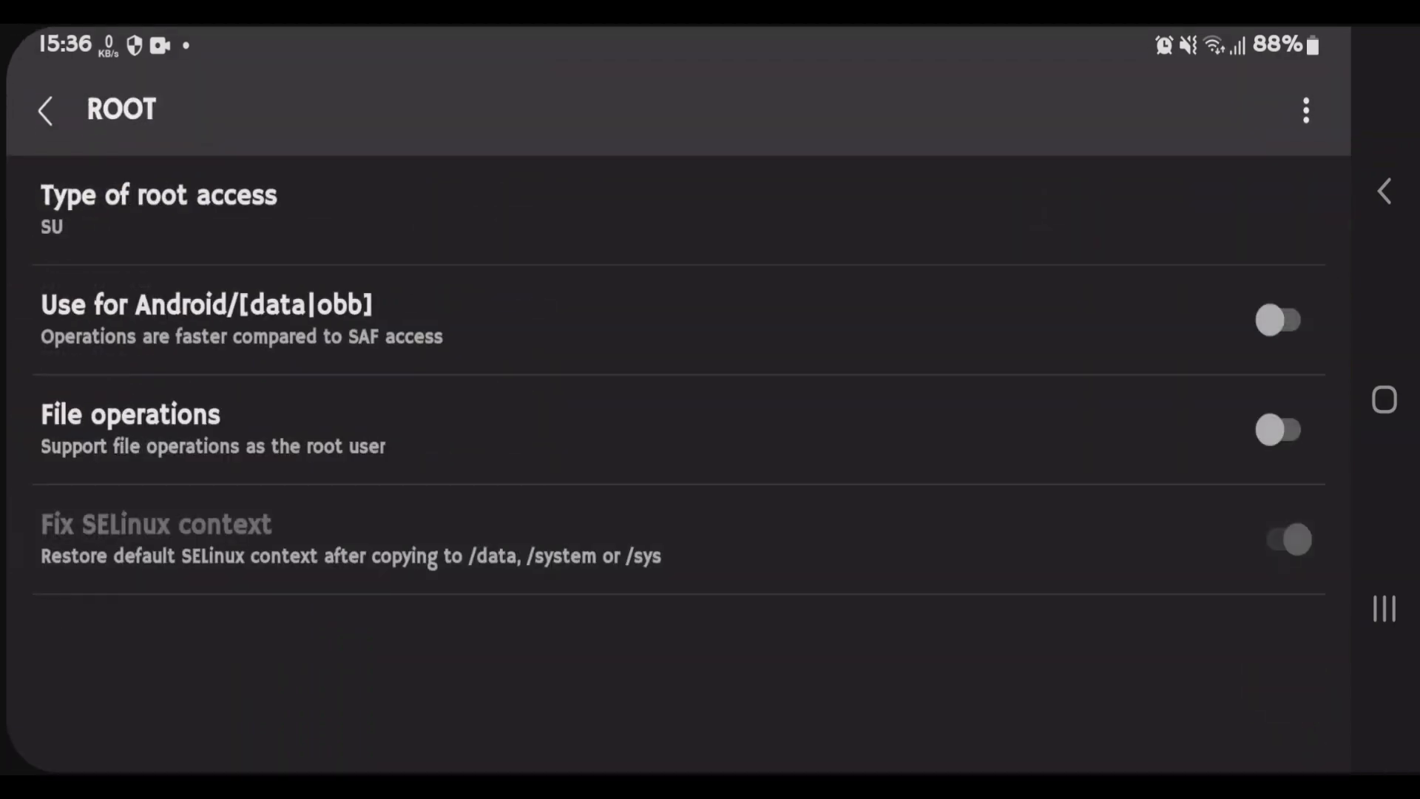
left_click(155, 155)
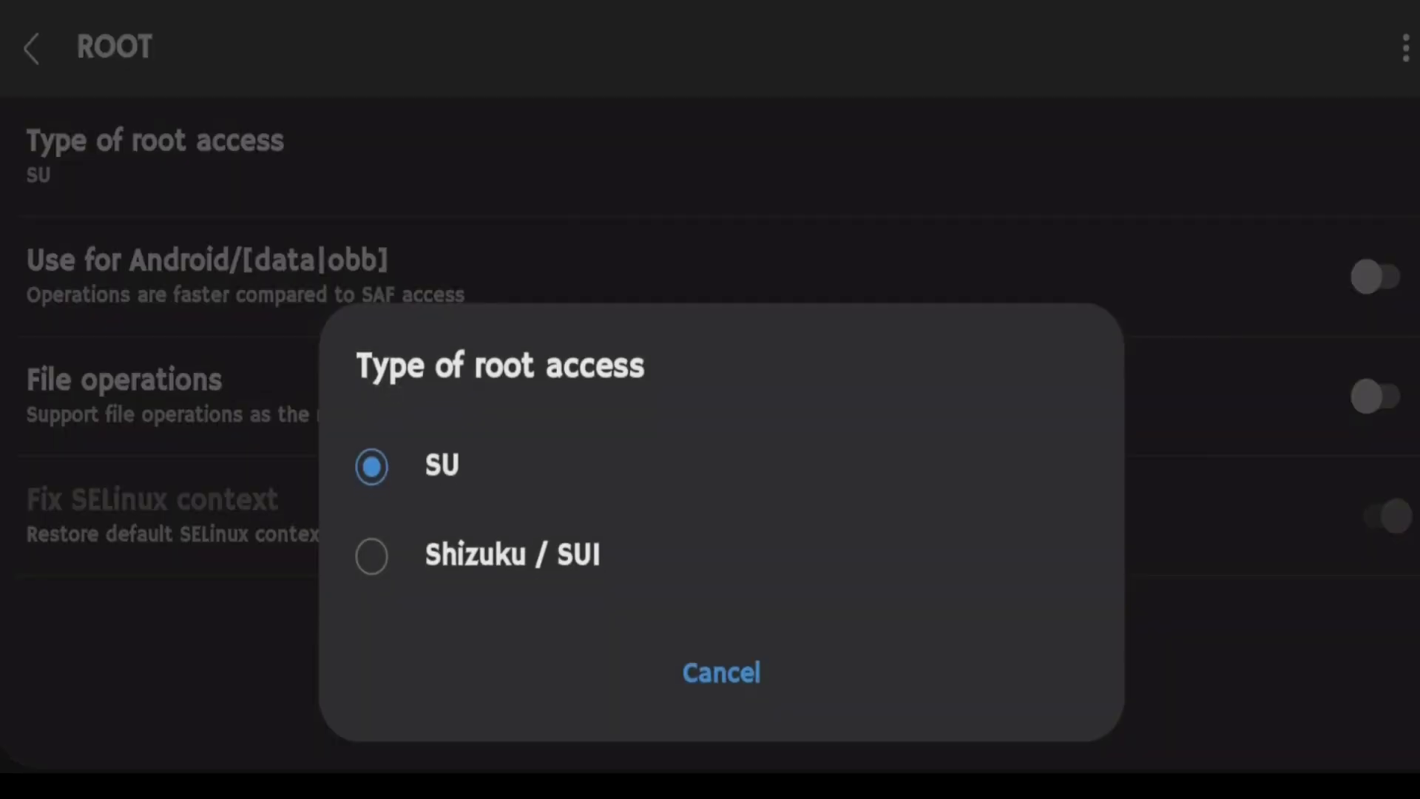
left_click(512, 555)
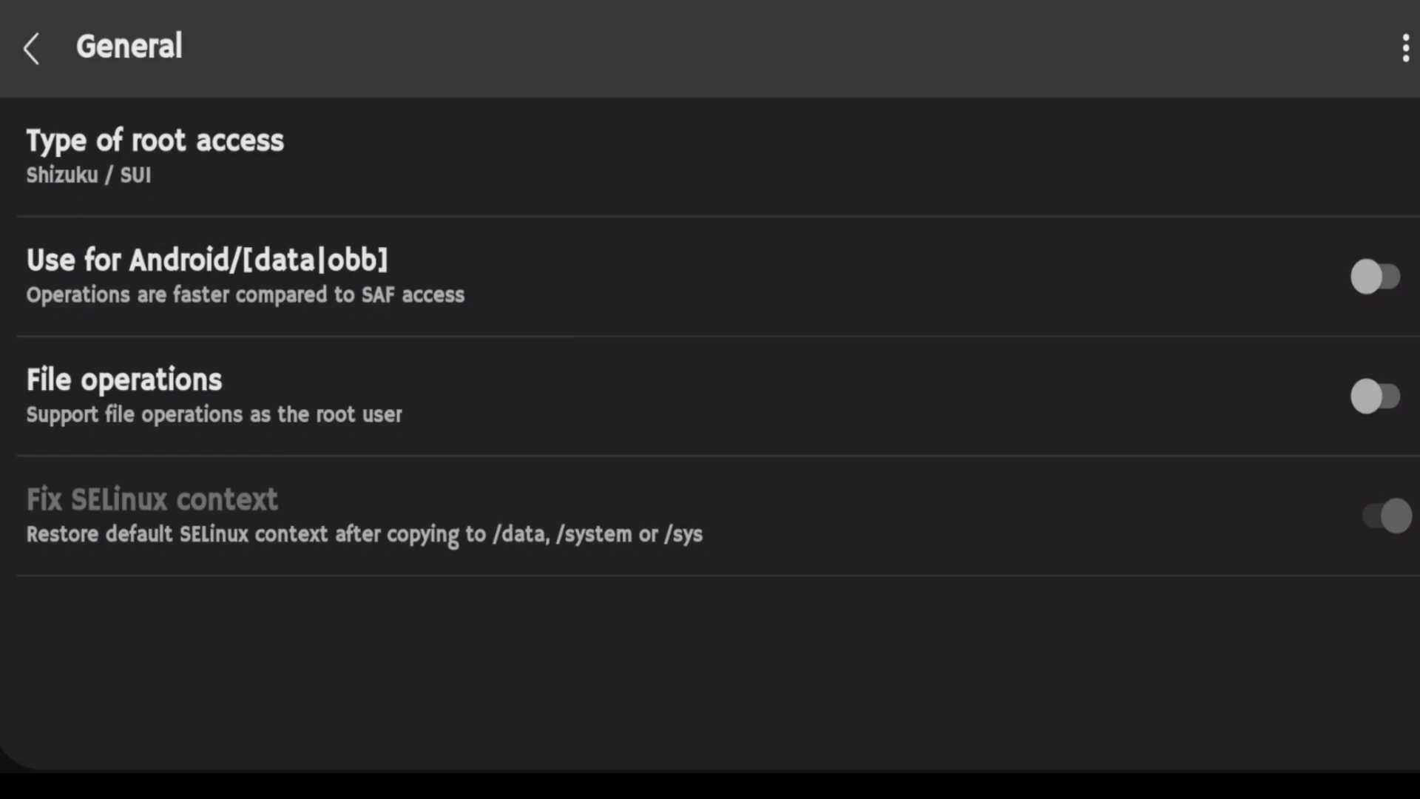
left_click(1376, 277)
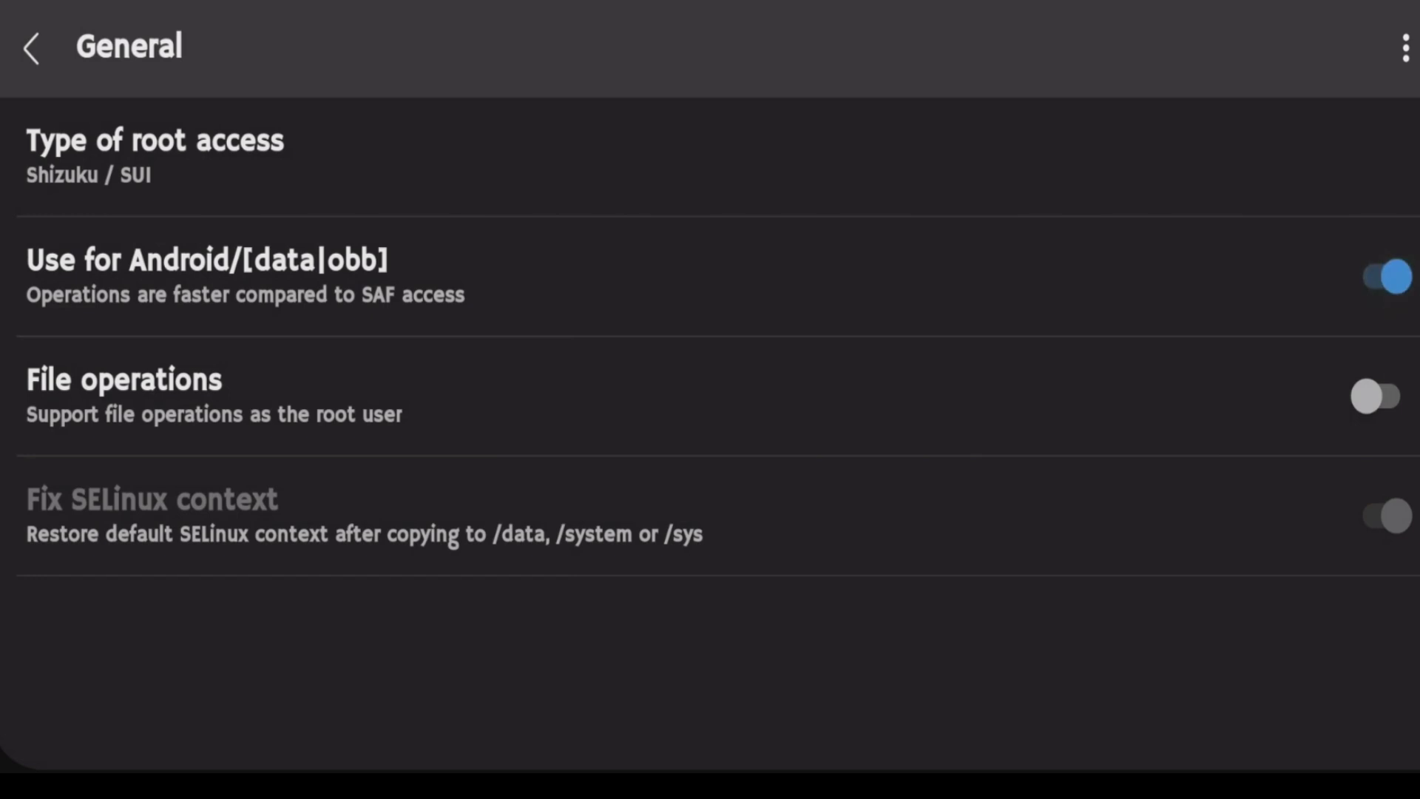
left_click(1376, 395)
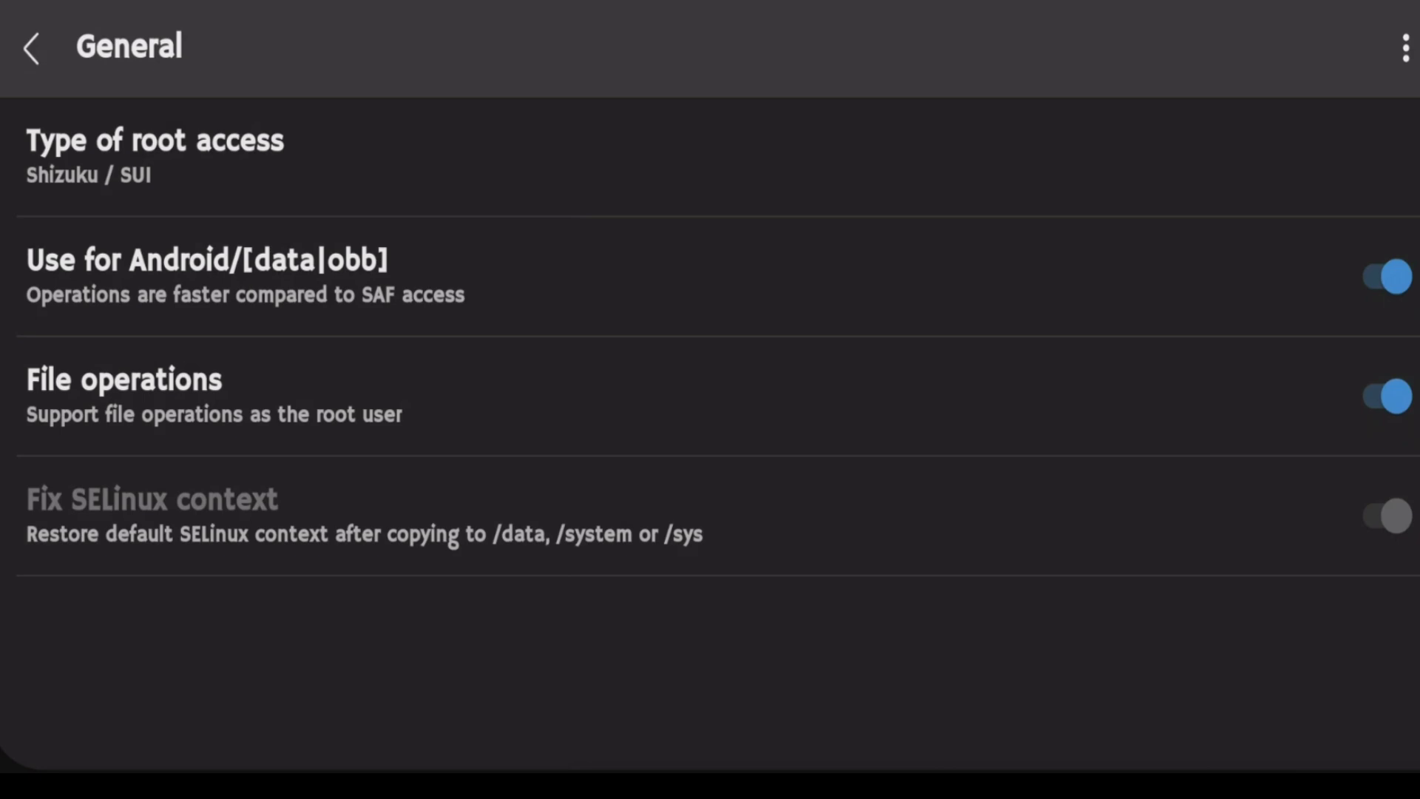
Step: Reselect SU as root access type and open the data folder listing app folders
left_click(156, 156)
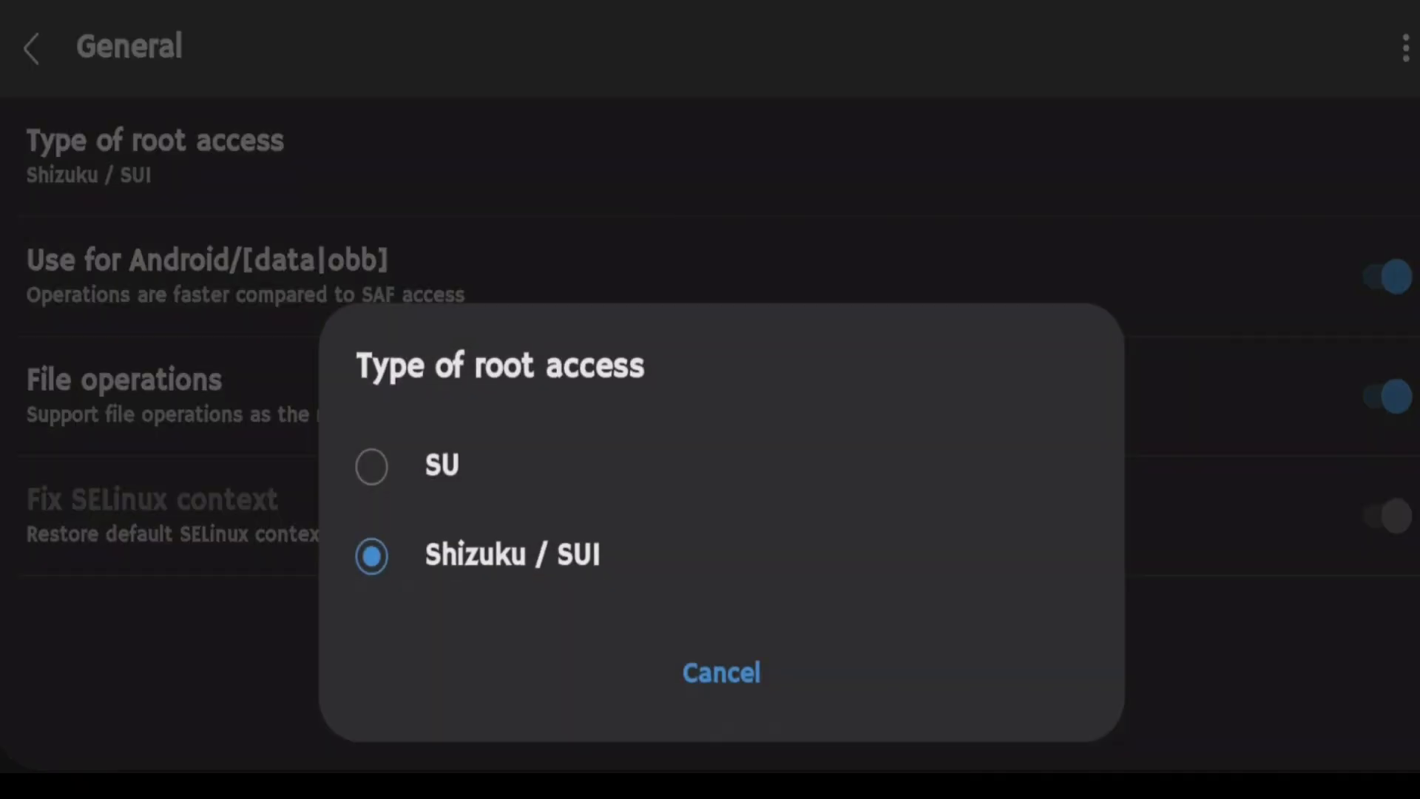
left_click(422, 464)
left_click(32, 46)
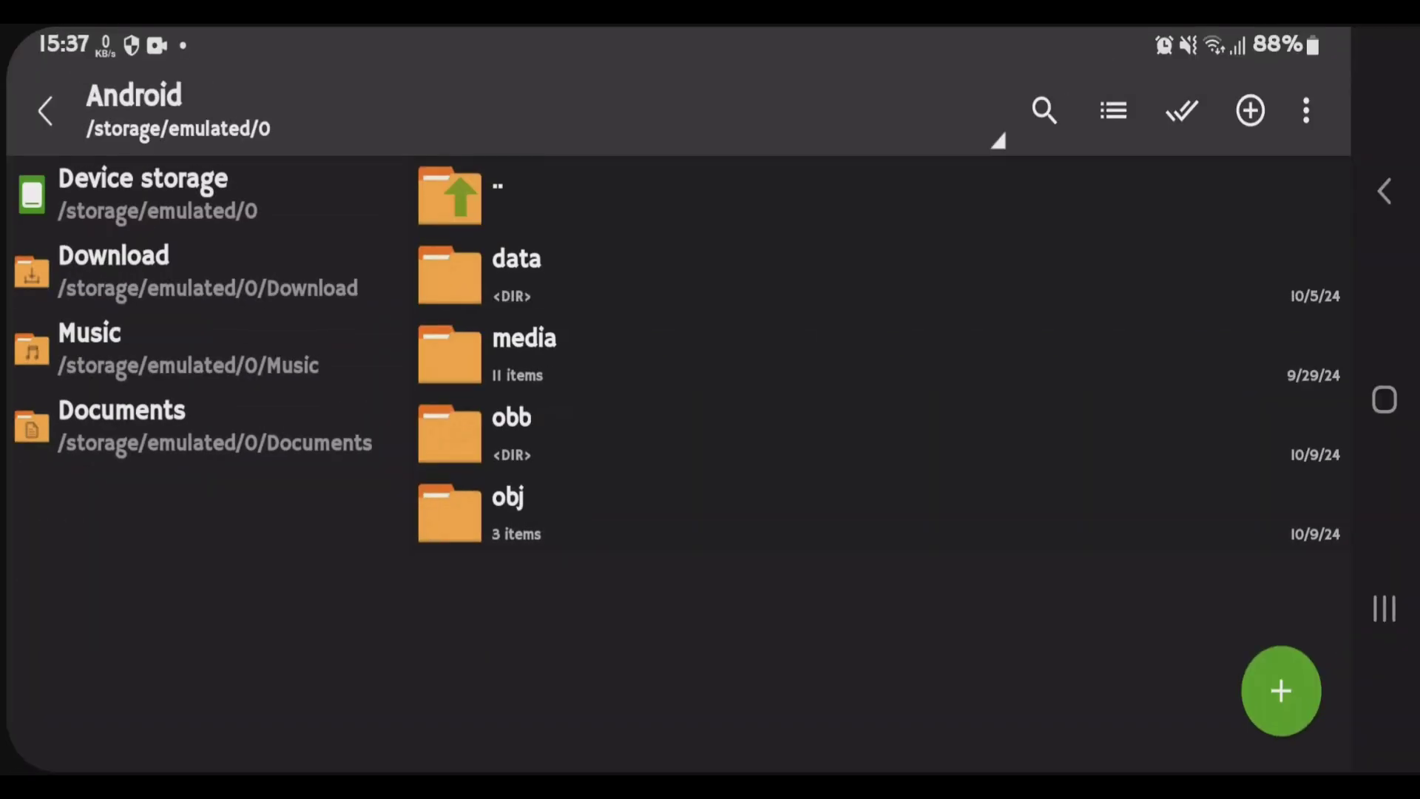
left_click(517, 272)
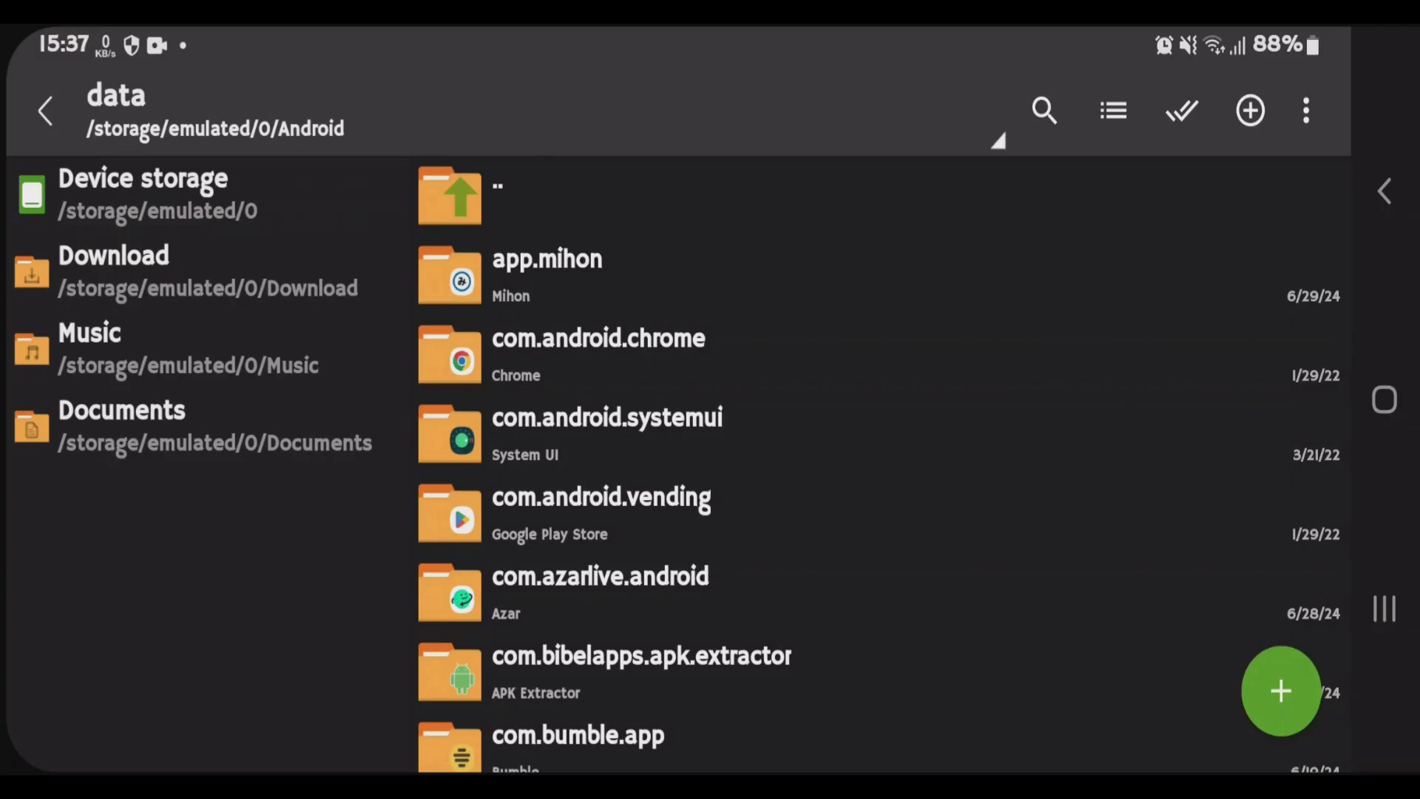